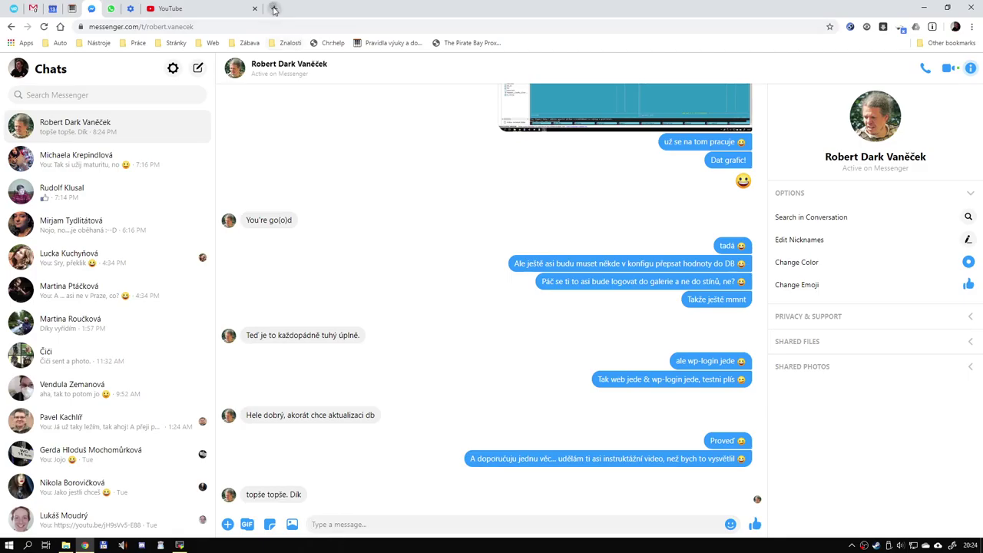
Step: Open mojewordpressy.amatiel.cz in a new tab, sign in with the account username and password, and confirm the administration email as correct
text(moj)
key(Return)
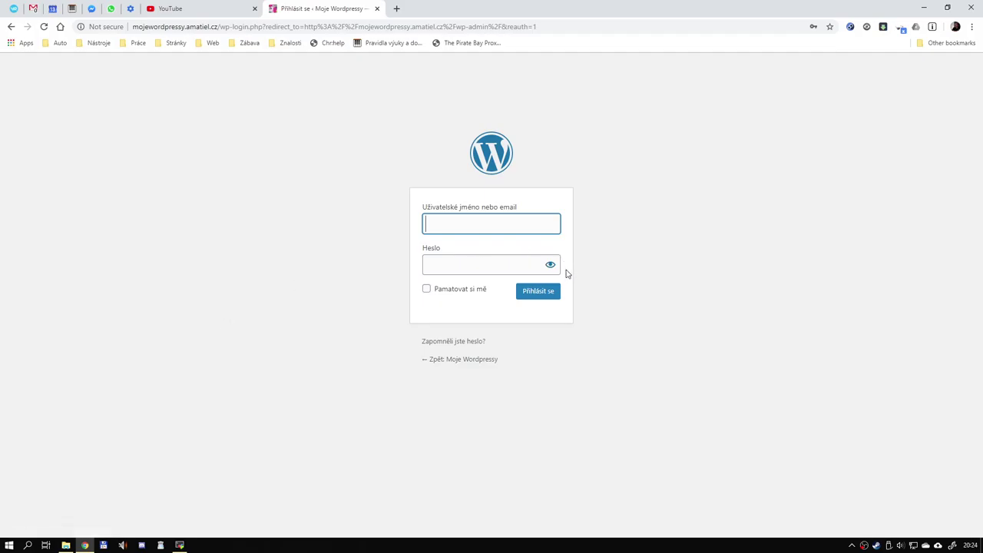
click(511, 223)
click(492, 256)
click(538, 295)
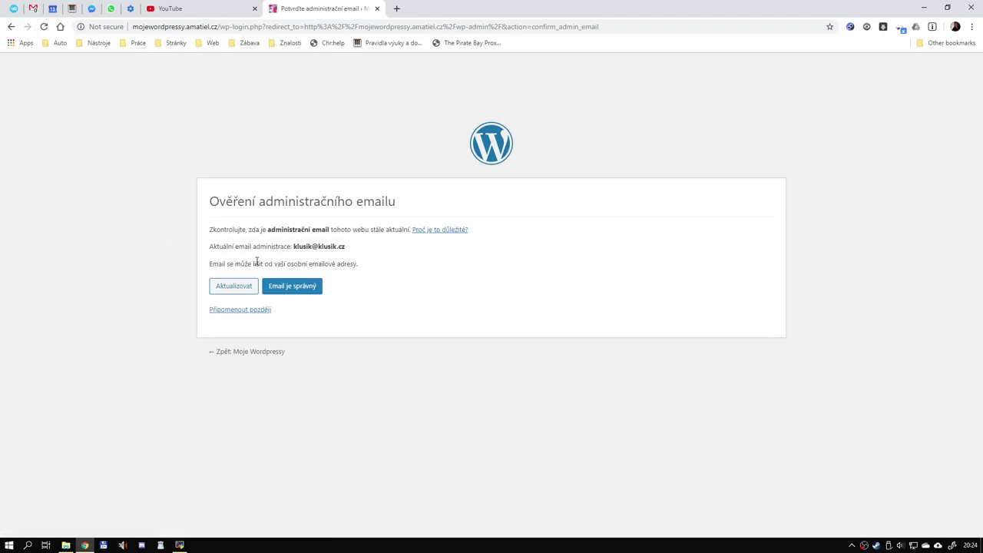
click(303, 287)
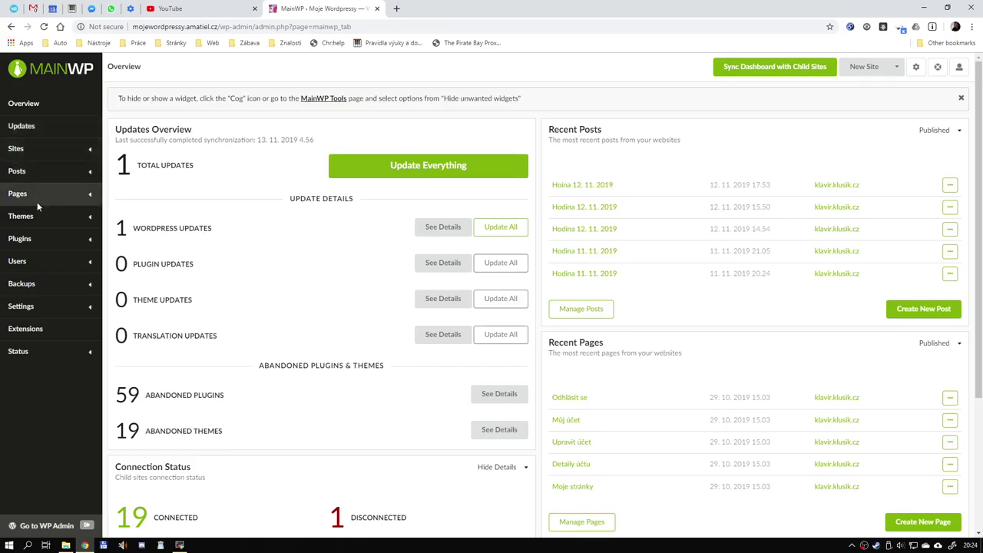
click(56, 245)
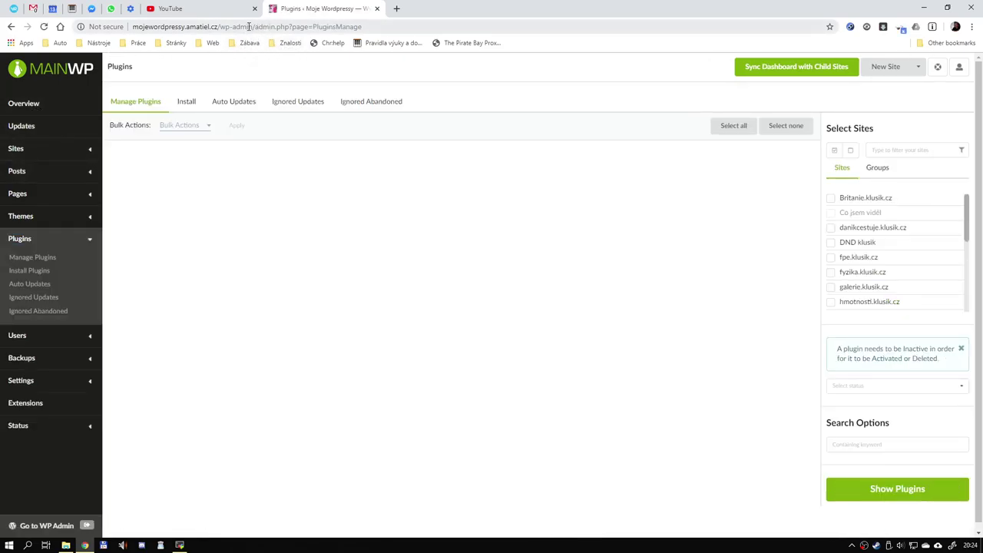
drag(254, 27, 387, 26)
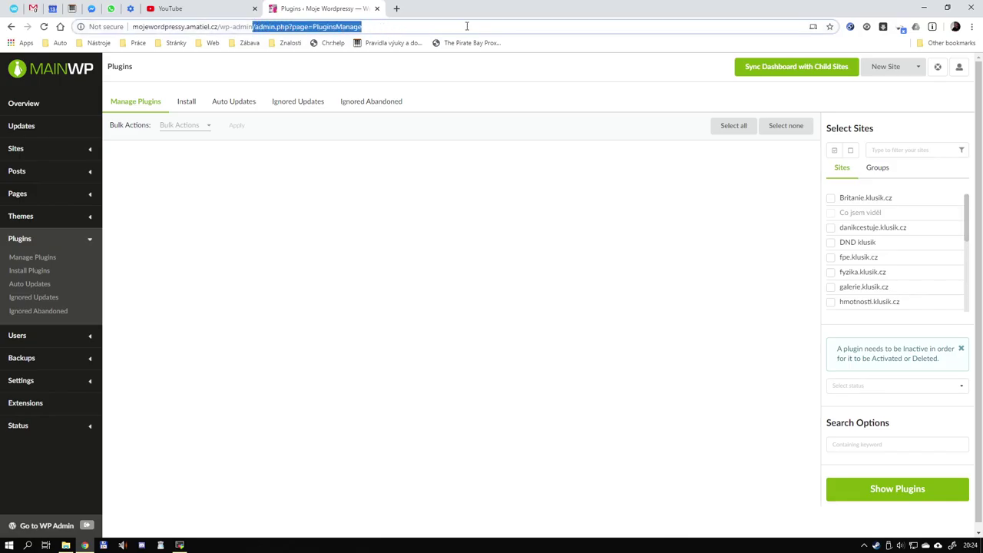
key(BackSpace)
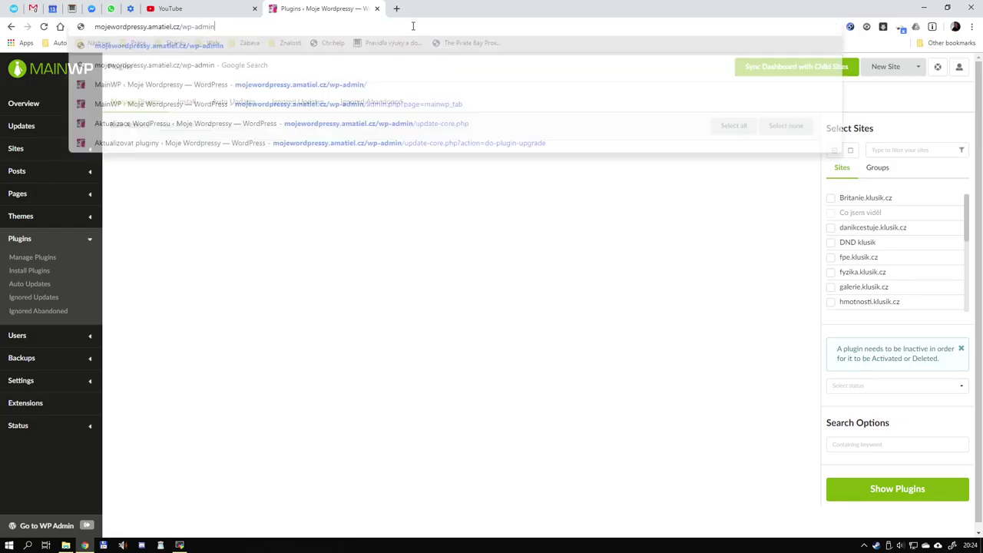
key(Return)
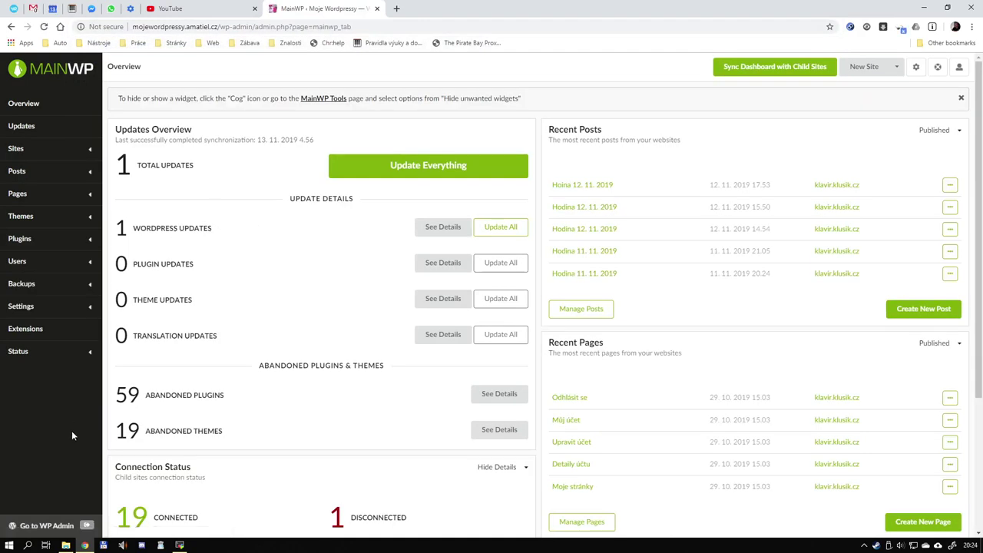
Step: Go to the WordPress admin's installed plugins list and examine the MainWP Dashboard and MainWP Child plugins
click(28, 527)
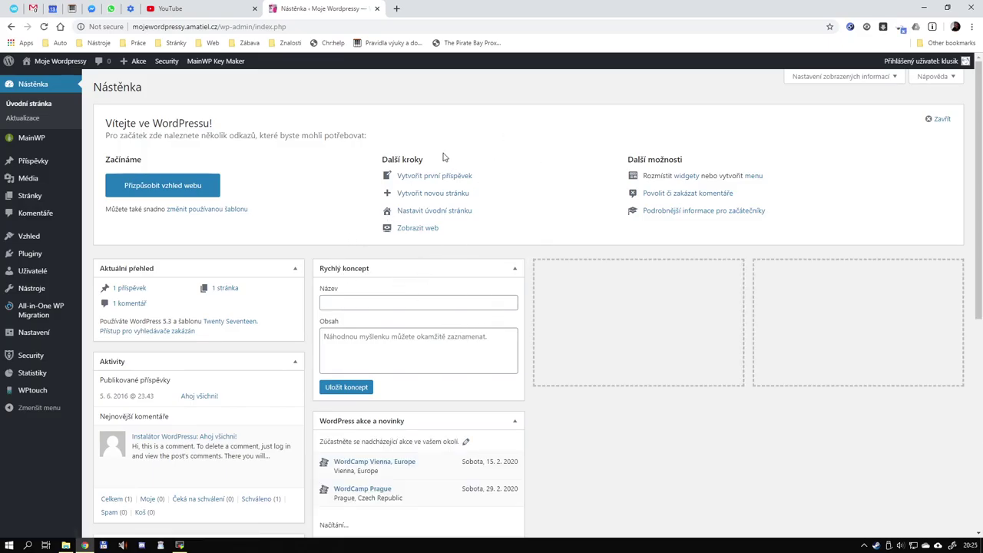
click(30, 254)
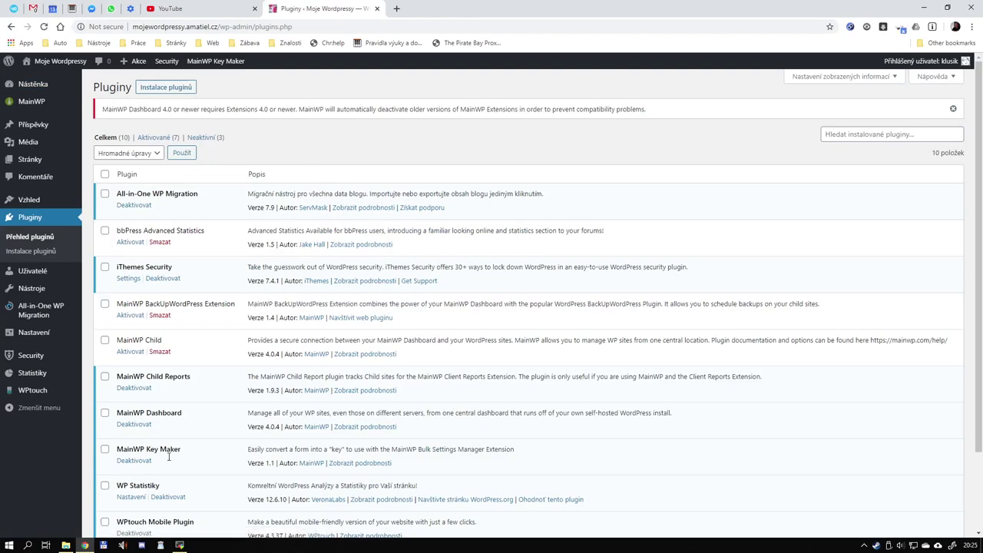
scroll(204, 431, down, 3)
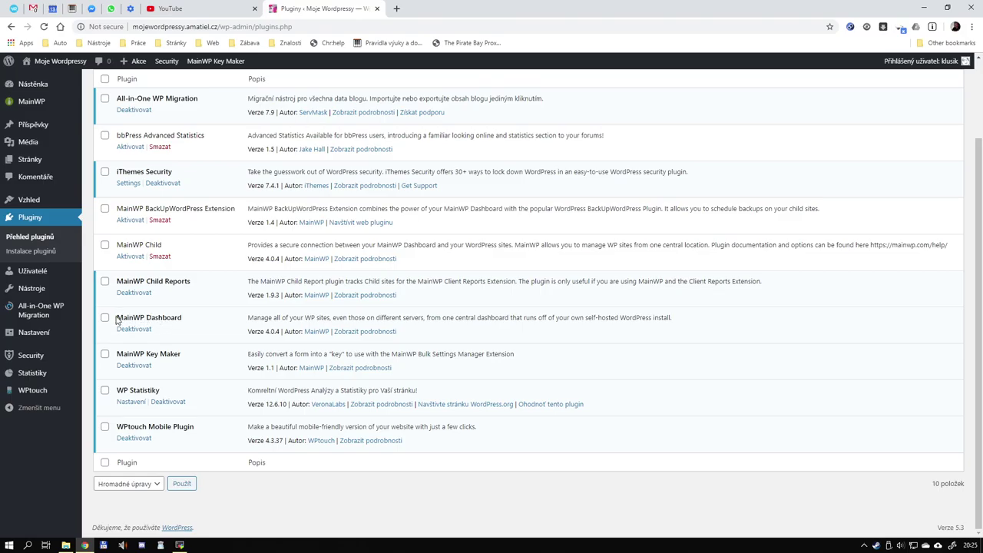
drag(119, 317, 182, 318)
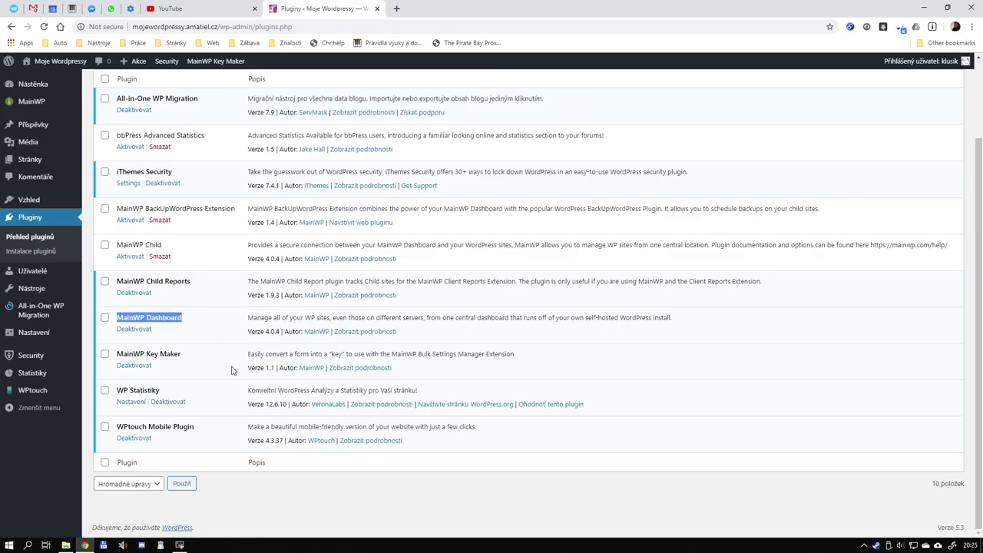
drag(162, 247, 117, 245)
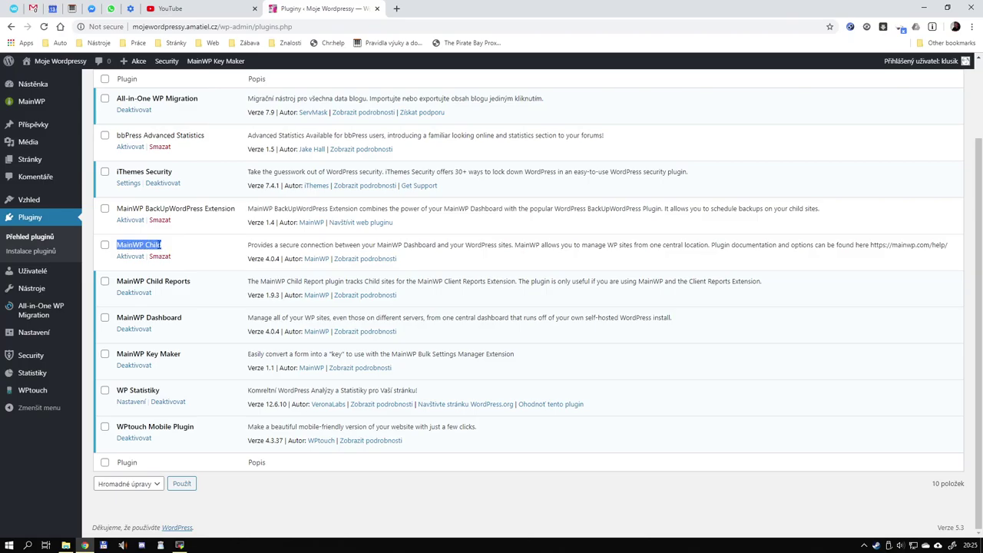
click(175, 317)
scroll(183, 385, up, 3)
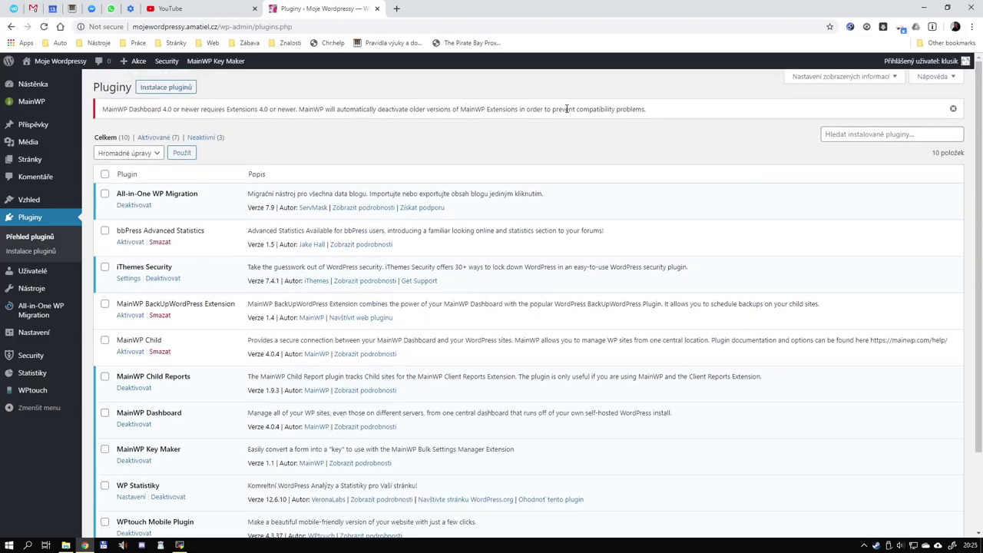
Step: Return to the MainWP overview and synchronize the dashboard with all child sites
click(42, 103)
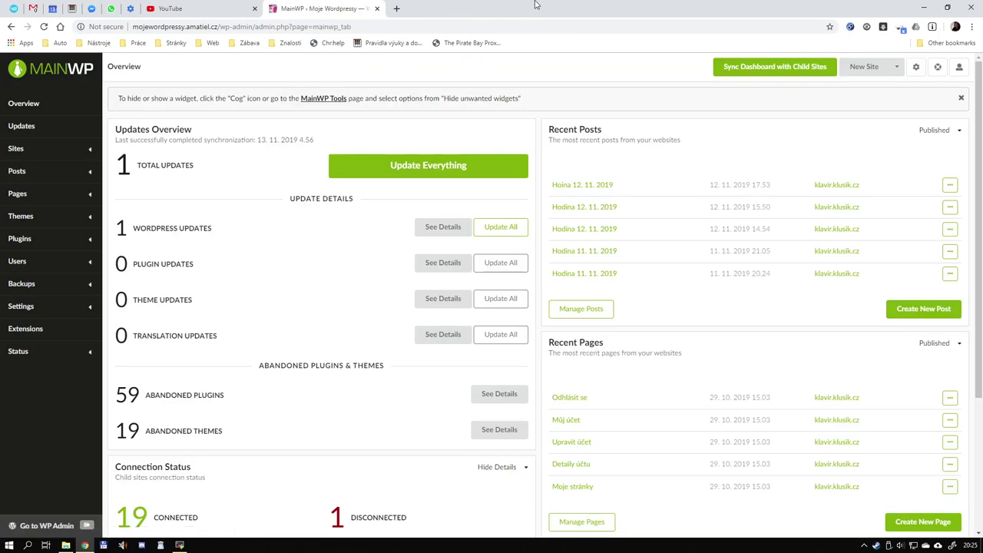
click(778, 66)
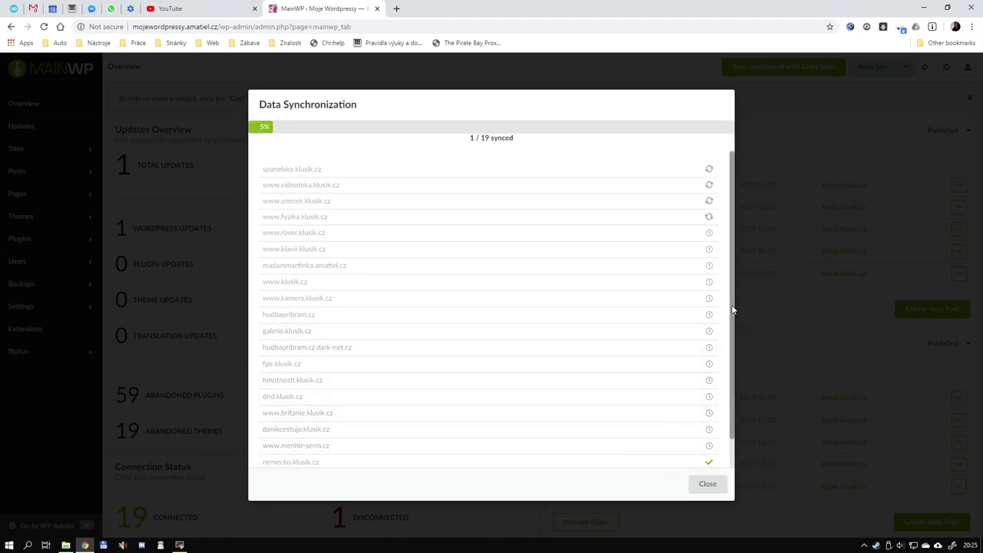
scroll(509, 350, down, 1)
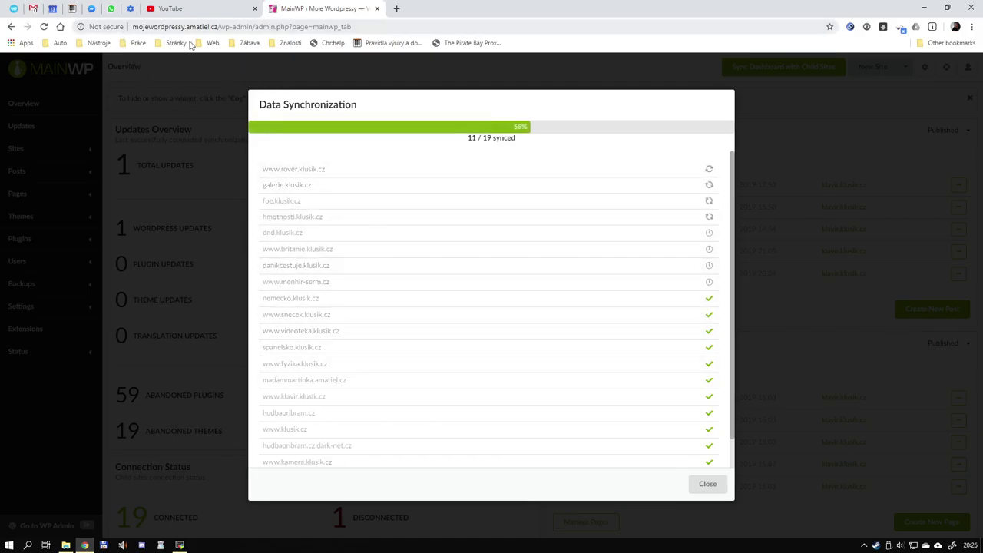
Step: Switch to Messenger and send "natáčáím ti video :-D" and "A ve videu je vidět, jak ti tohle píšu :-D" in the open chat
click(91, 9)
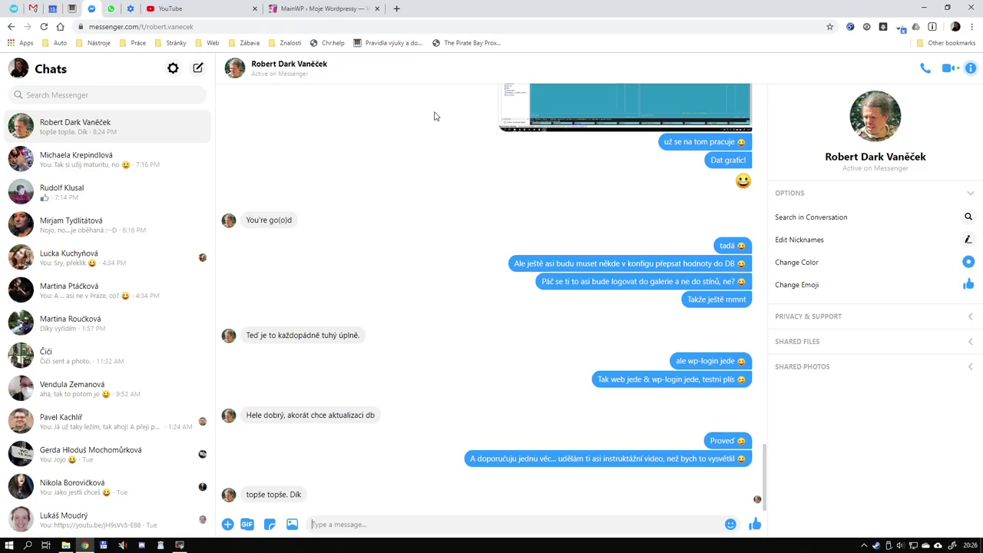
text(natáčím ti)
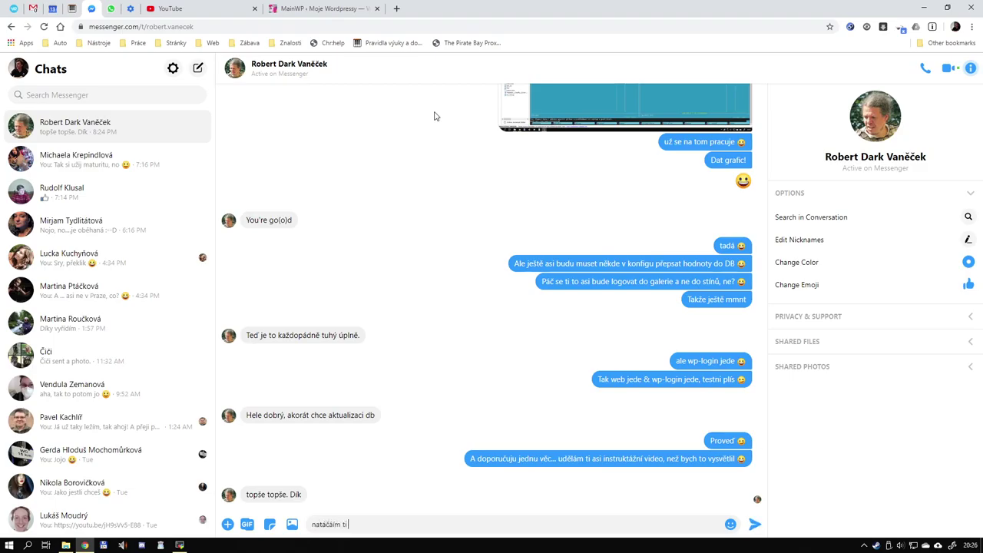
text( video :-D)
key(Return)
text(A ve videu je vidět, jak)
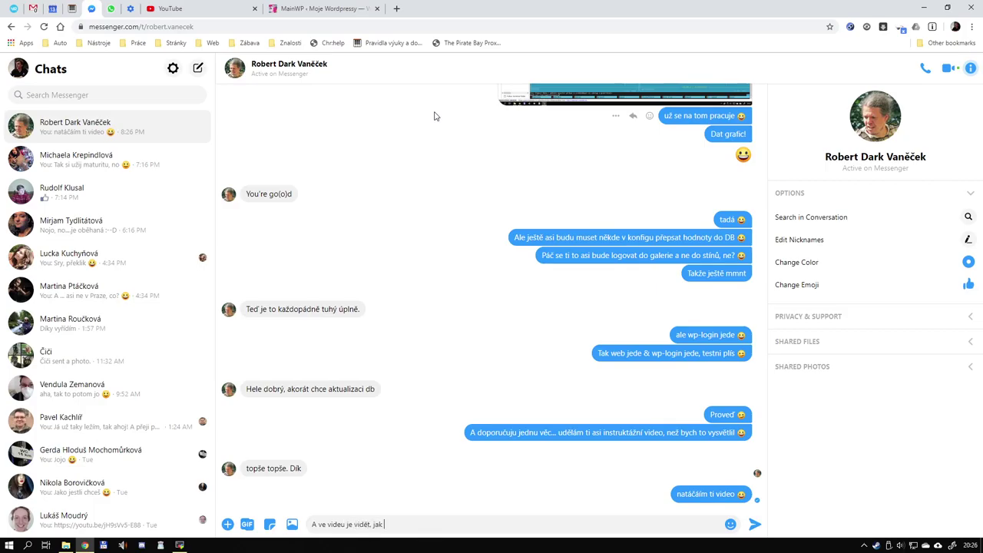
text( ti tohle píšu :-D)
key(Return)
Step: Send two more messages in the same chat, "Muhehehe :_D" and ":-D"
text(Muhehehe :_D)
key(Return)
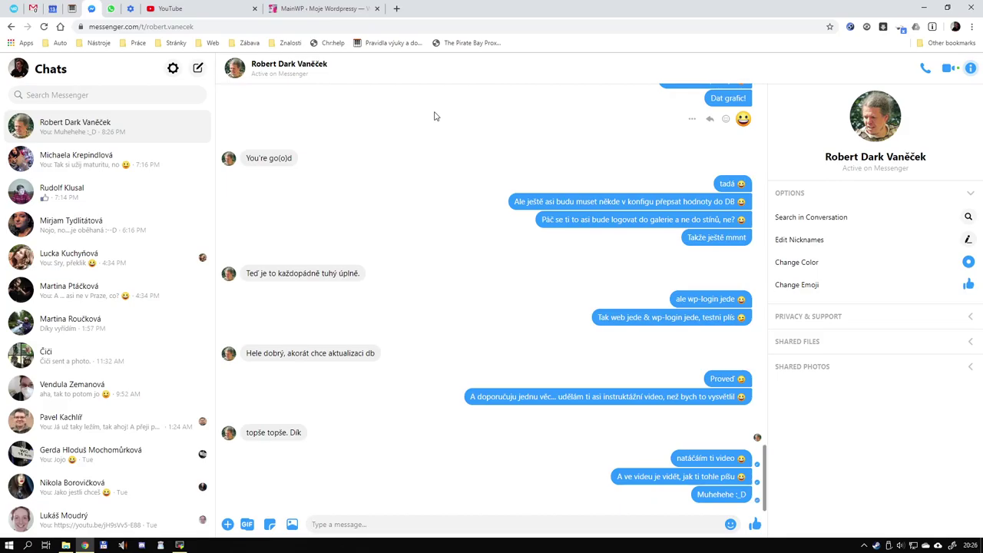
text(:-D)
key(Return)
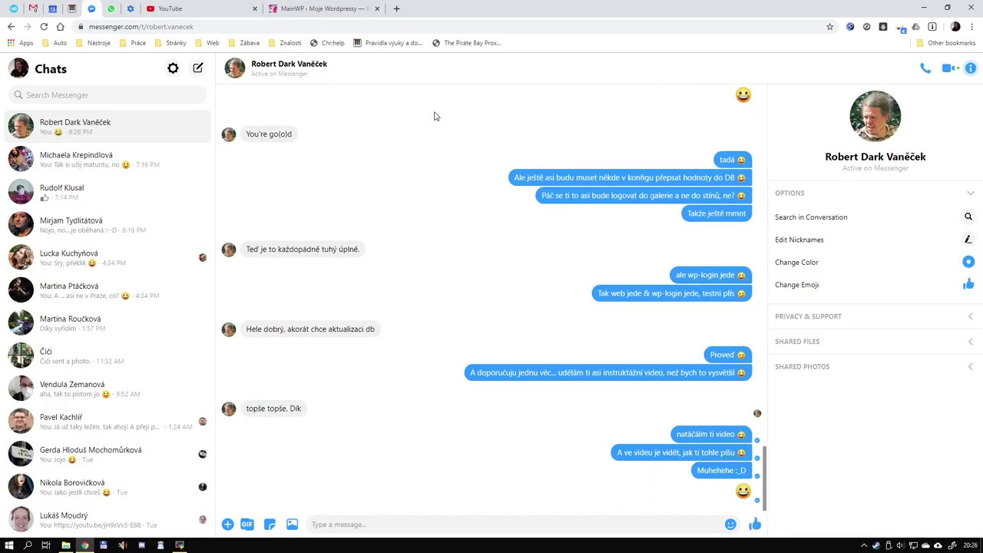
Step: Return to MainWP to check the data synchronization, and close the file window showing the Musescore folder
click(361, 9)
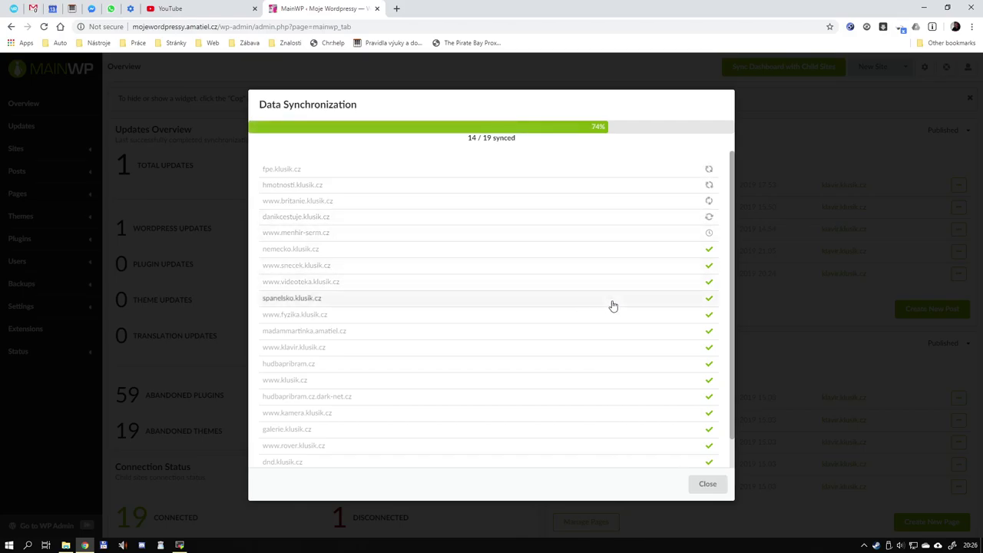
click(66, 545)
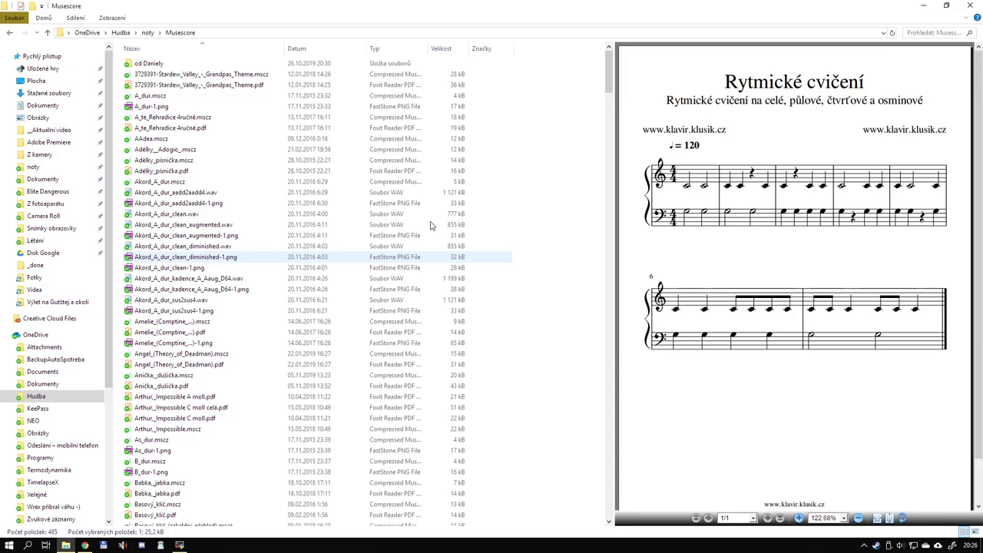
click(970, 5)
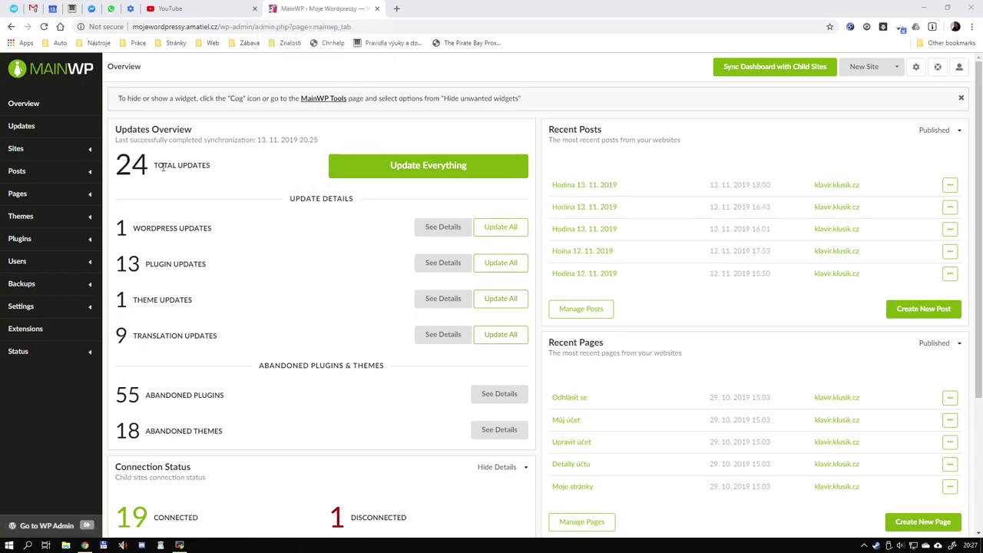
Step: Update everything on the child sites and confirm updating their WordPress core files, plugins, themes and translations
click(454, 171)
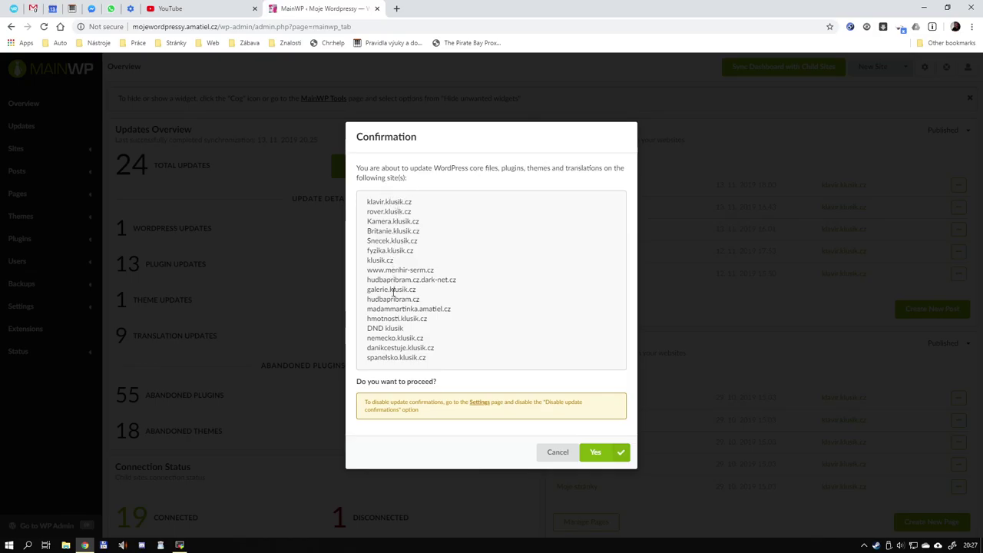
click(597, 455)
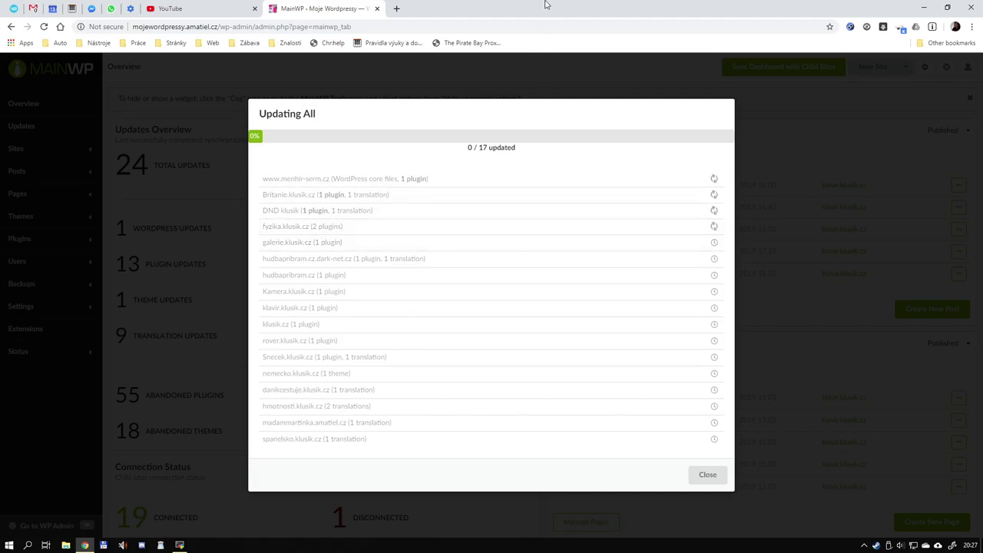
Step: Open fyzika.klusik.cz in a new tab, look through the page to check that the site works, and close it
click(397, 8)
text(fyzika.klusik.cz)
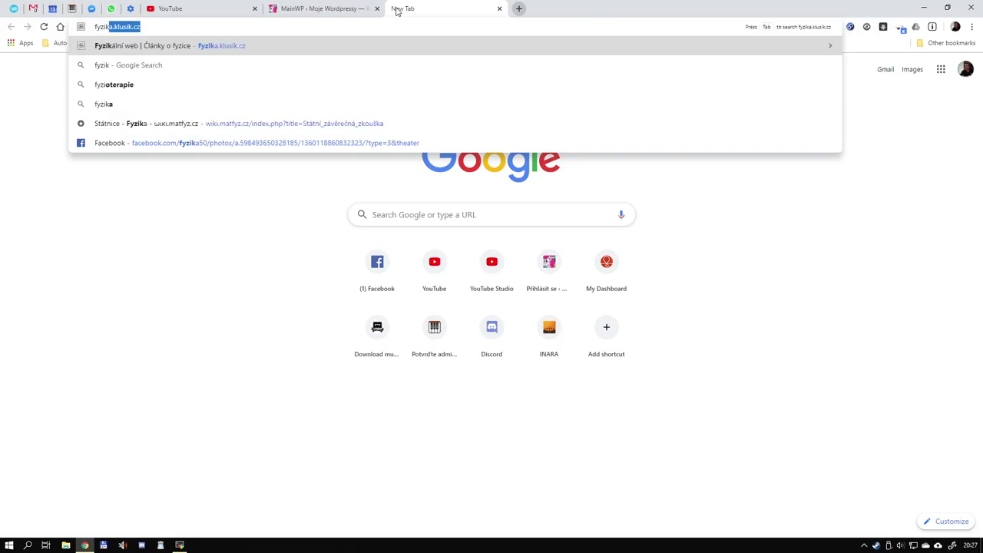
key(Return)
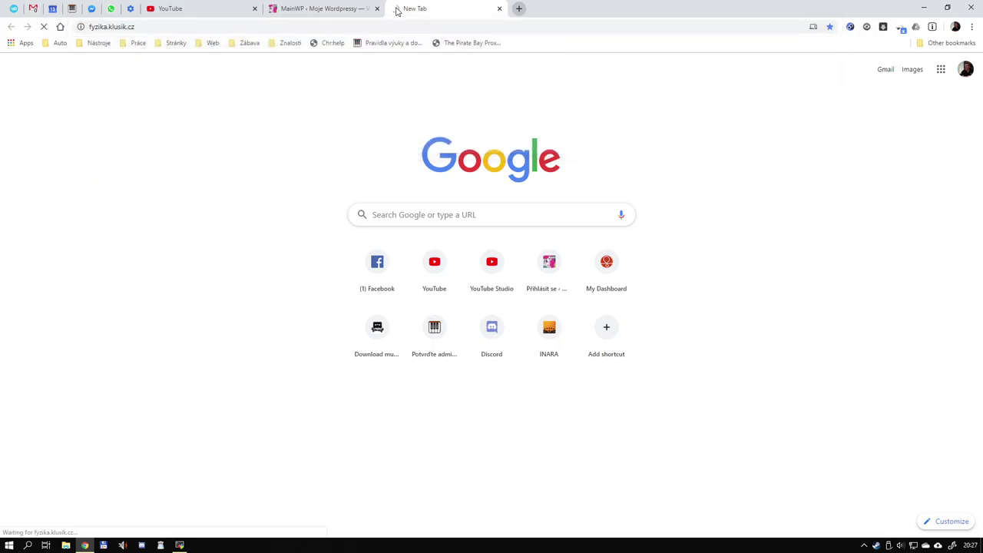
scroll(628, 268, down, 5)
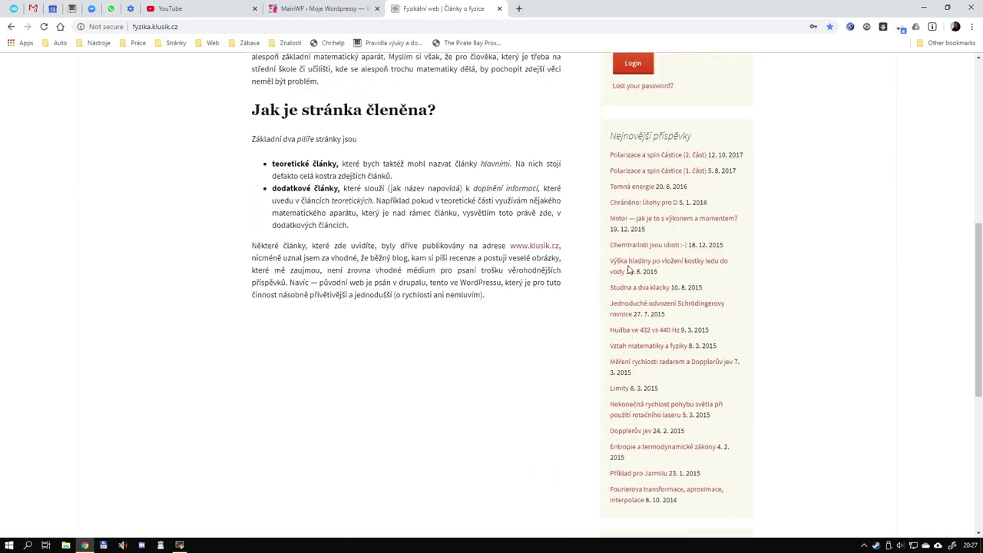
scroll(600, 253, up, 10)
key(ctrl+w)
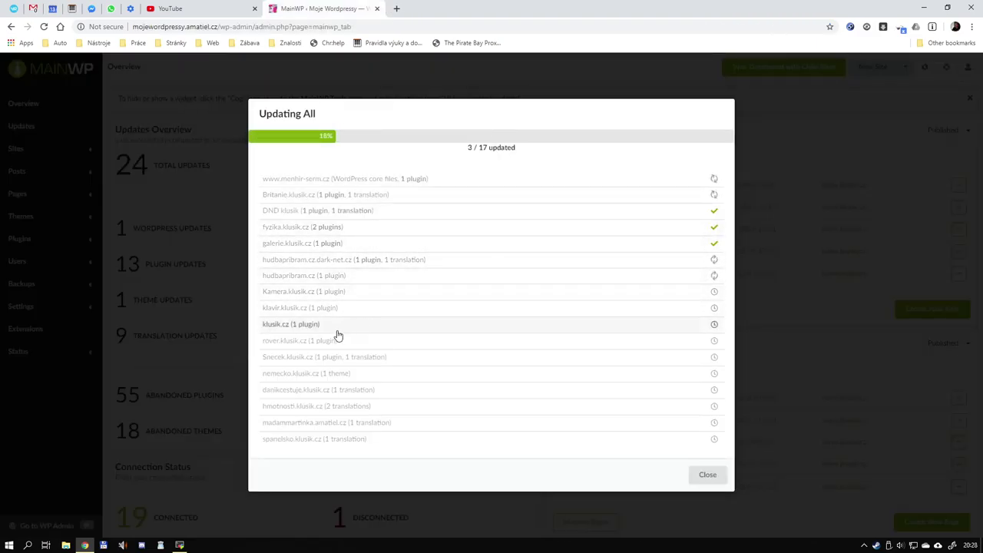
Step: Open klavir.klusik.cz in a new tab, check its update progress in MainWP, and reload the site
click(398, 9)
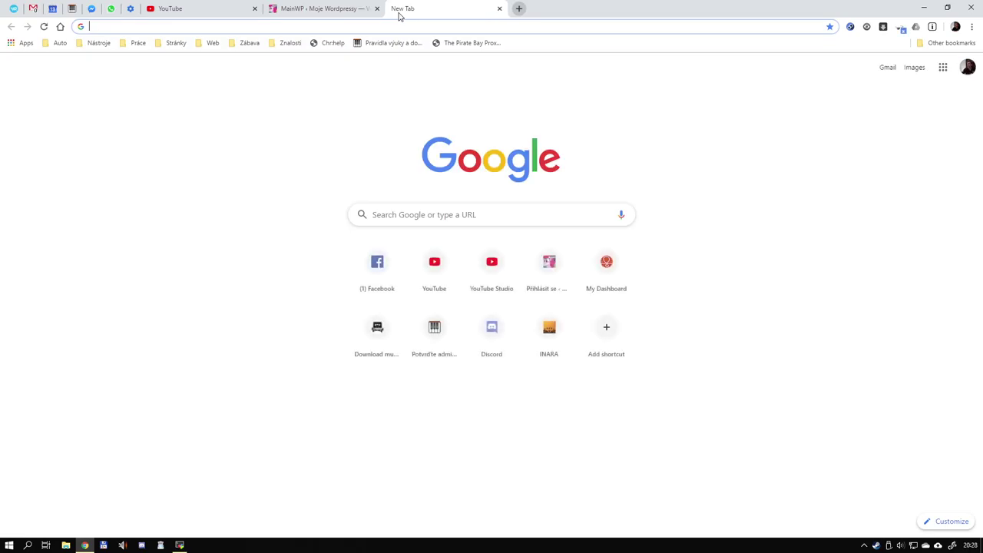
text(klavir)
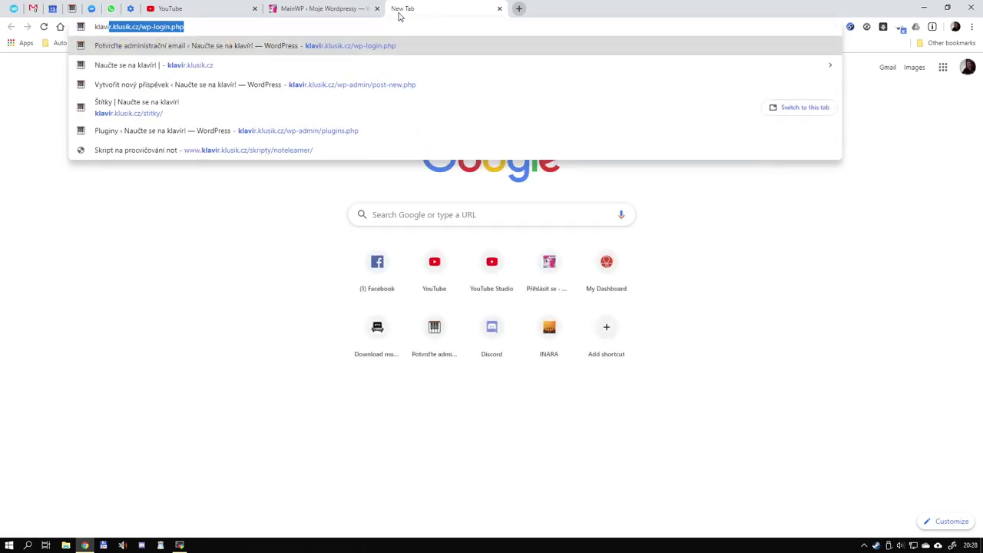
key(Return)
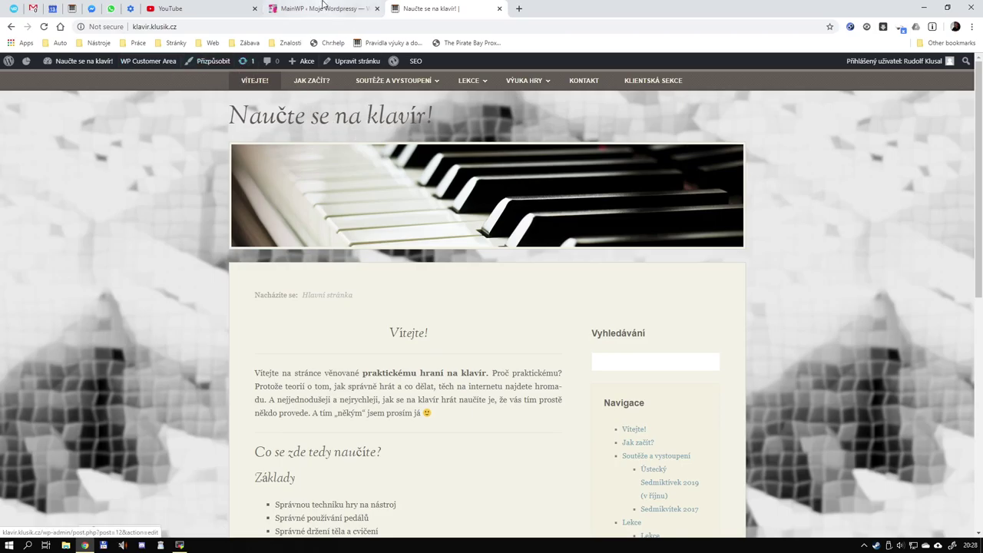
click(331, 10)
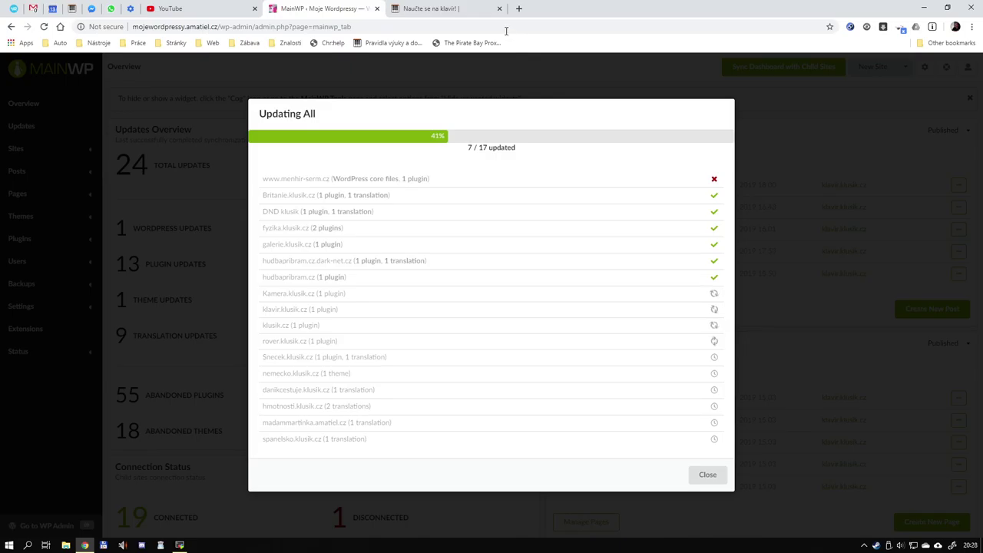
click(461, 9)
click(44, 27)
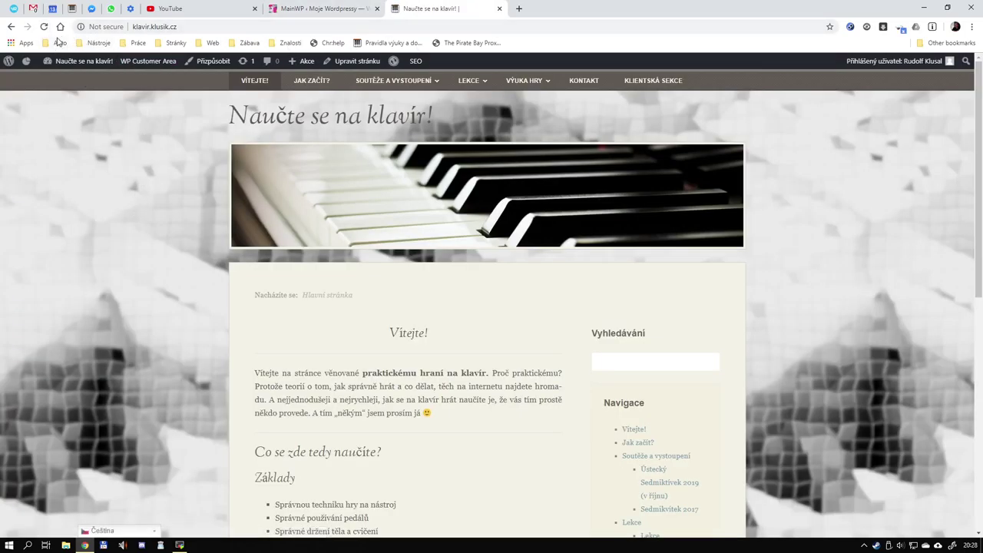
Step: Reload klavir.klusik.cz repeatedly during its update, checking the overall update progress in MainWP in between
click(44, 28)
click(45, 28)
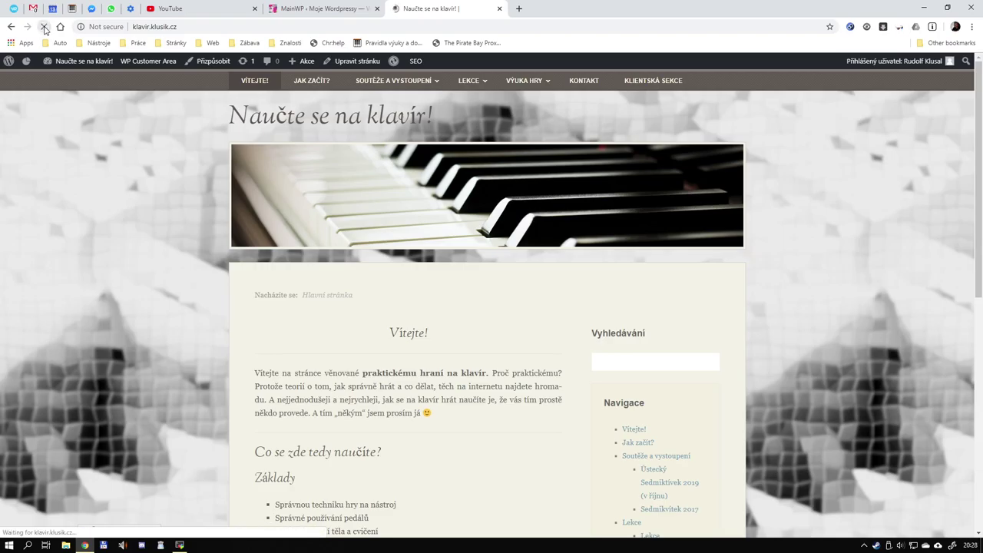
click(44, 27)
click(321, 8)
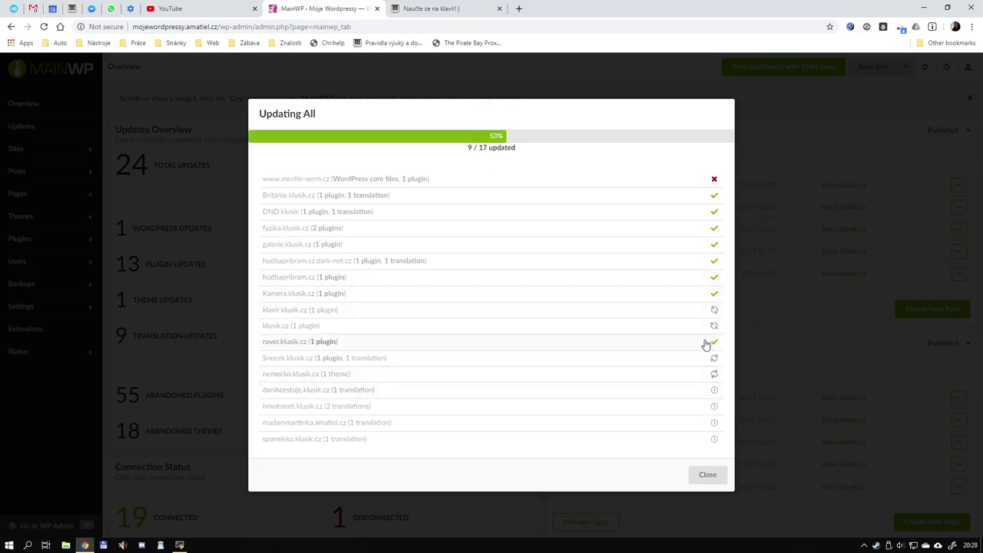
click(449, 8)
click(43, 26)
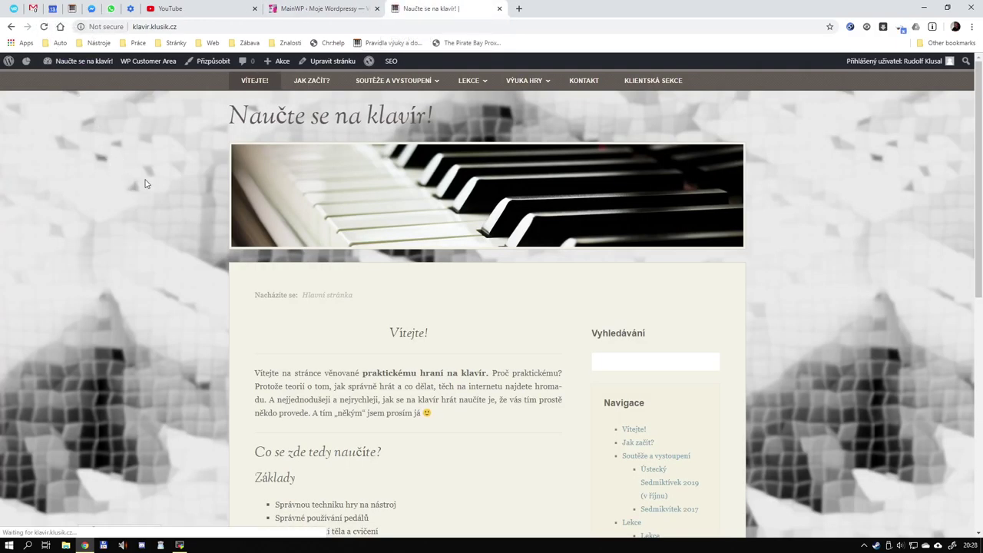
Step: Return to MainWP, dismiss the Updating All window once the updates finish, and open the list of managed sites
click(323, 9)
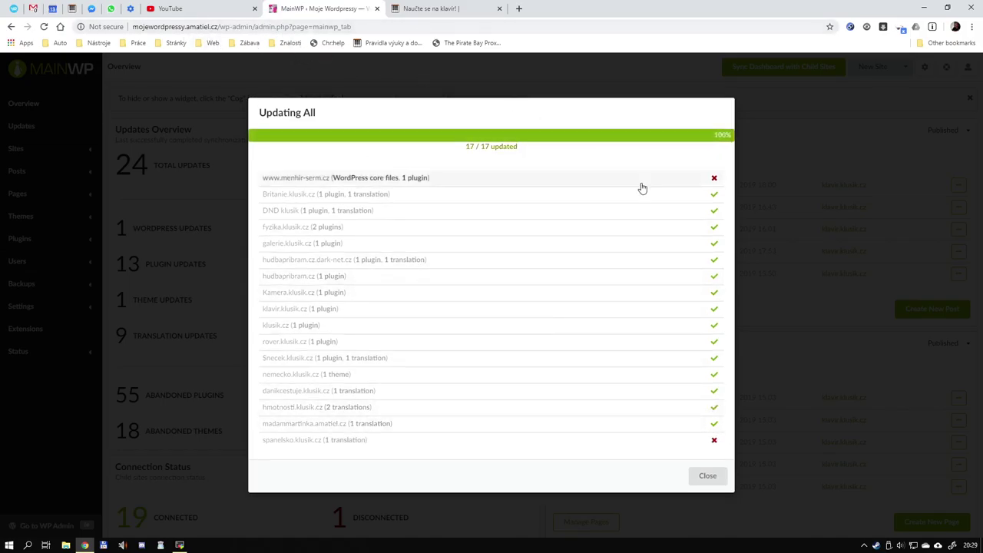
click(105, 358)
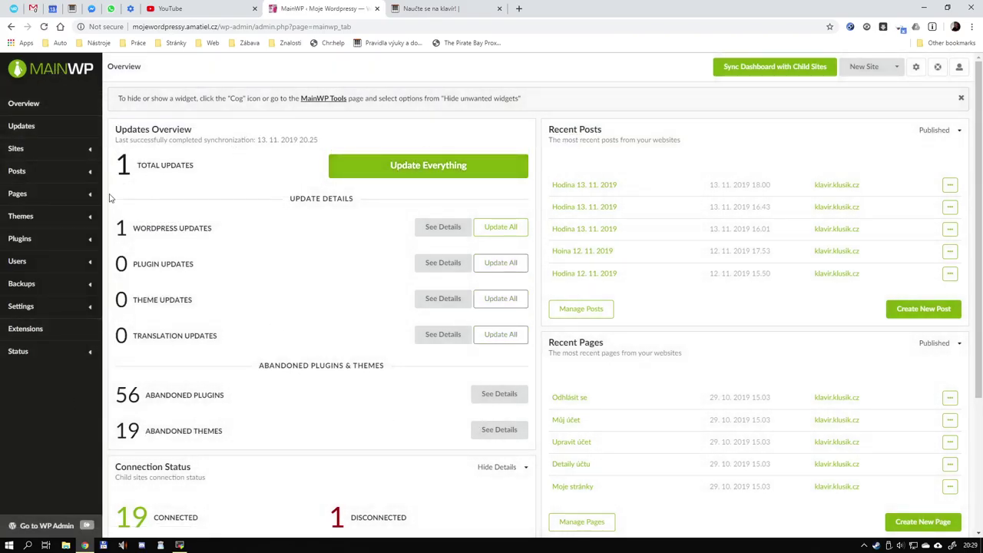
click(46, 150)
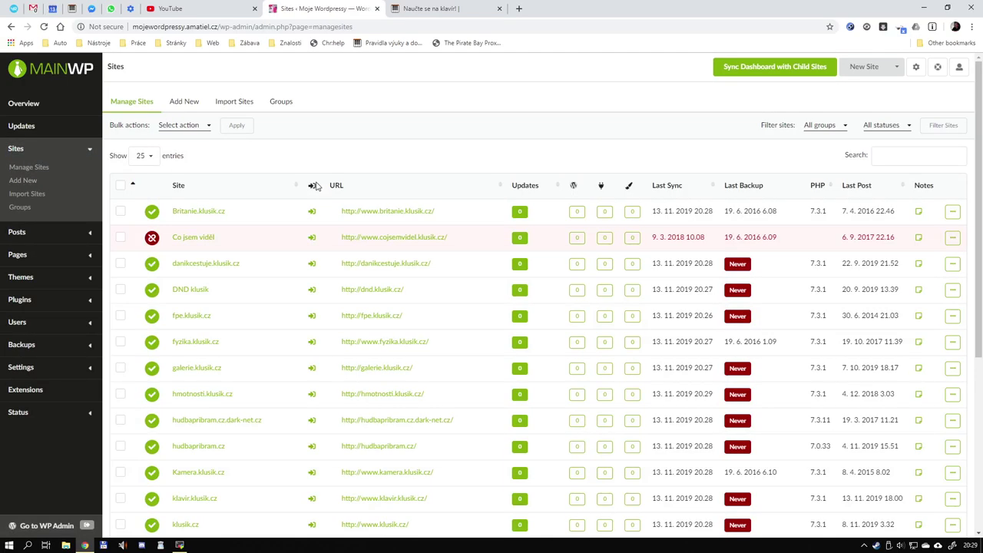
click(180, 100)
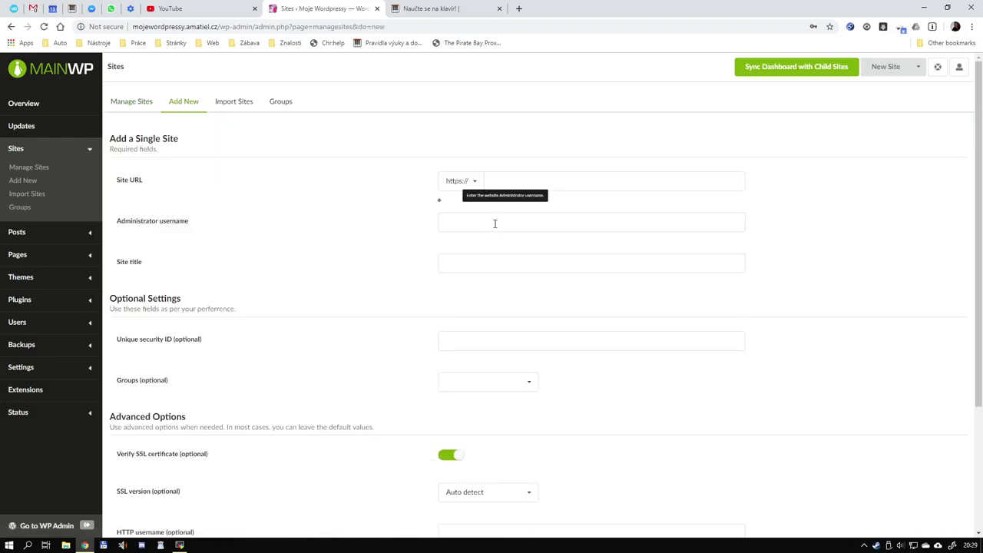
click(564, 179)
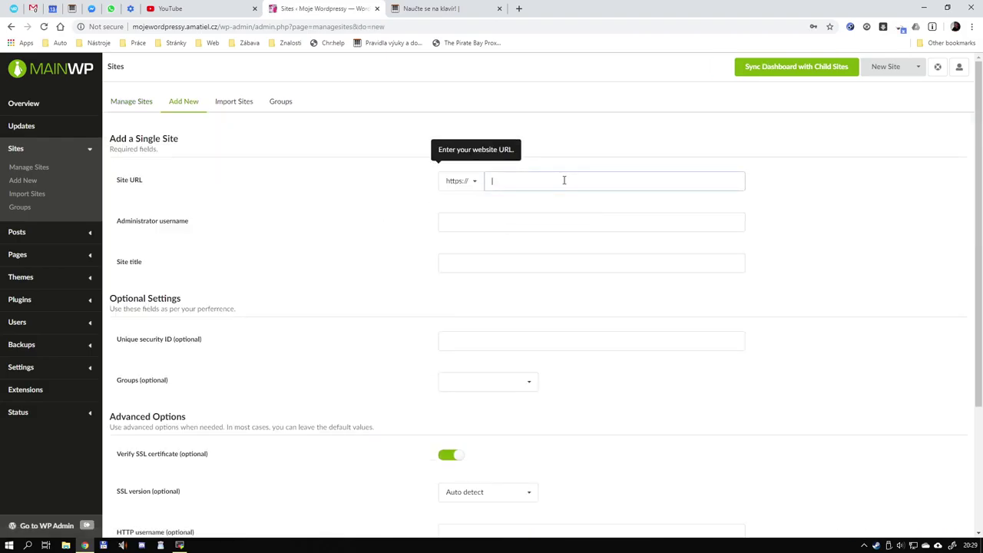
click(503, 221)
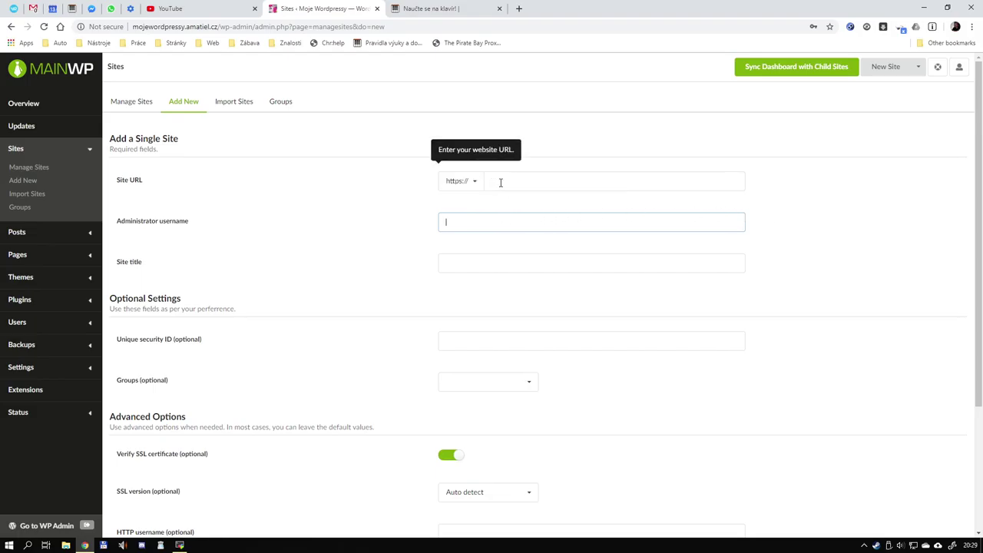
click(469, 182)
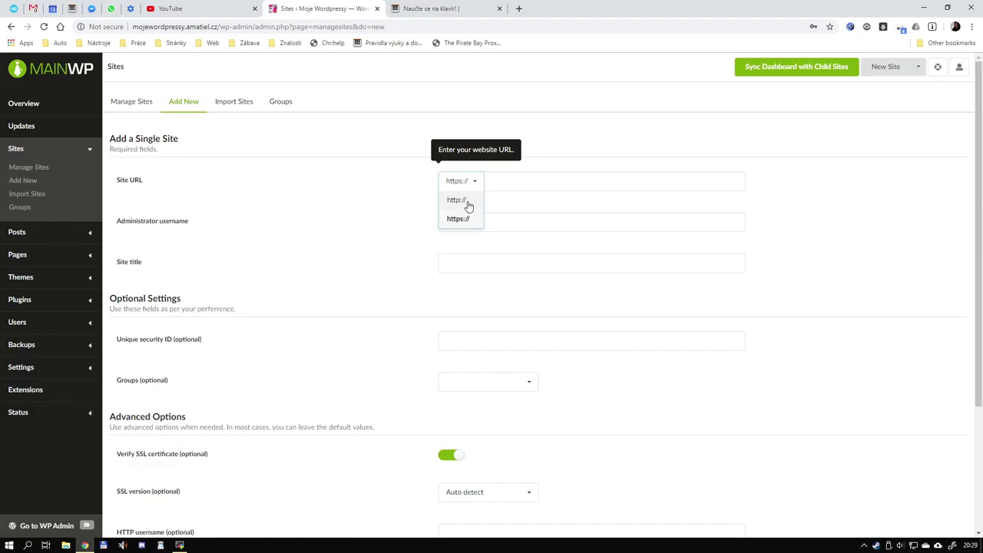
click(460, 200)
click(482, 223)
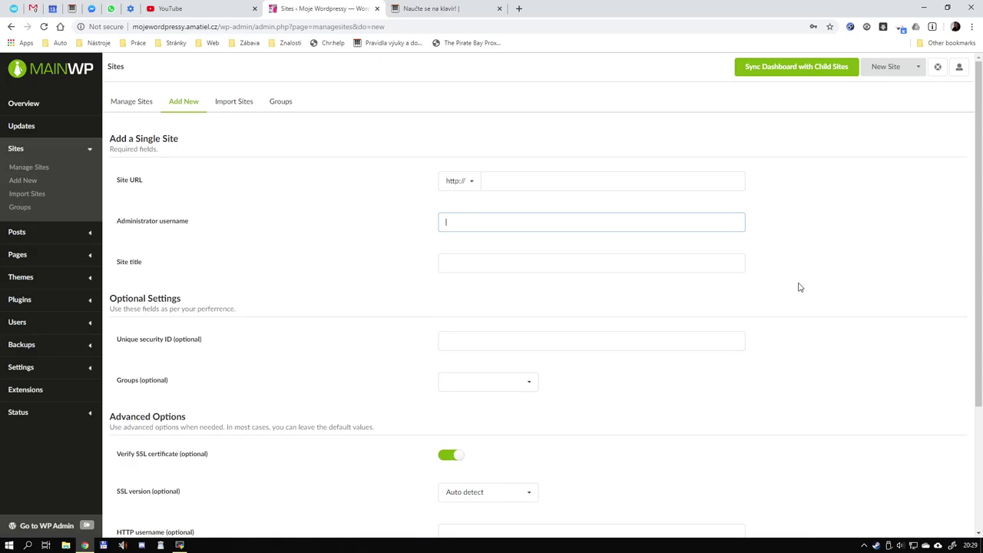
Step: Close the MainWP and klavir.klusik.cz browser tabs
key(ctrl+w)
key(ctrl+w)
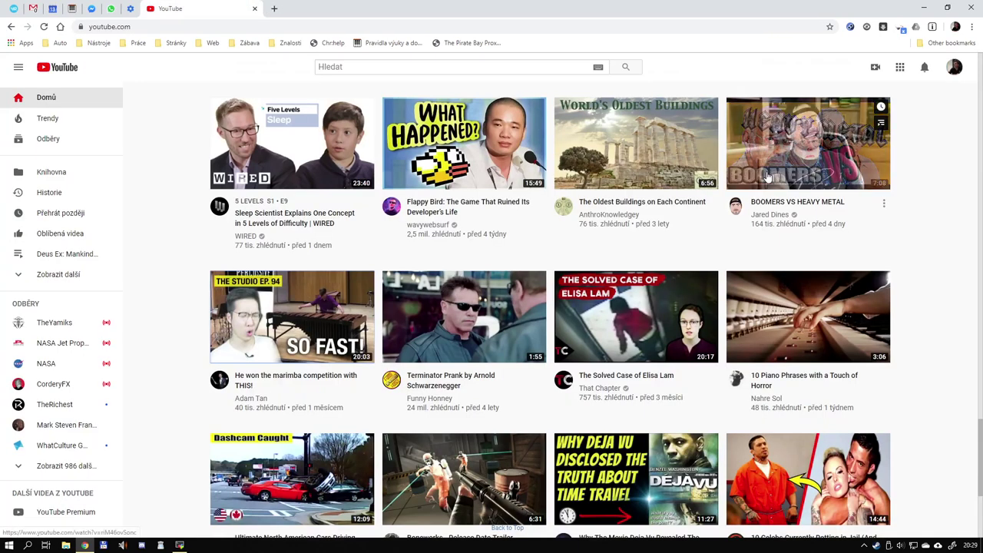